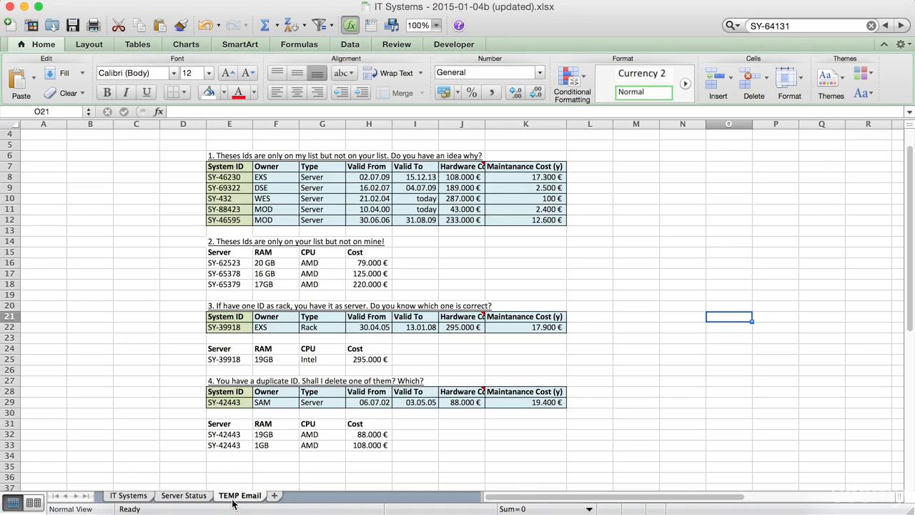
Step: Delete the TEMP Email sheet permanently from the workbook
right_click(232, 501)
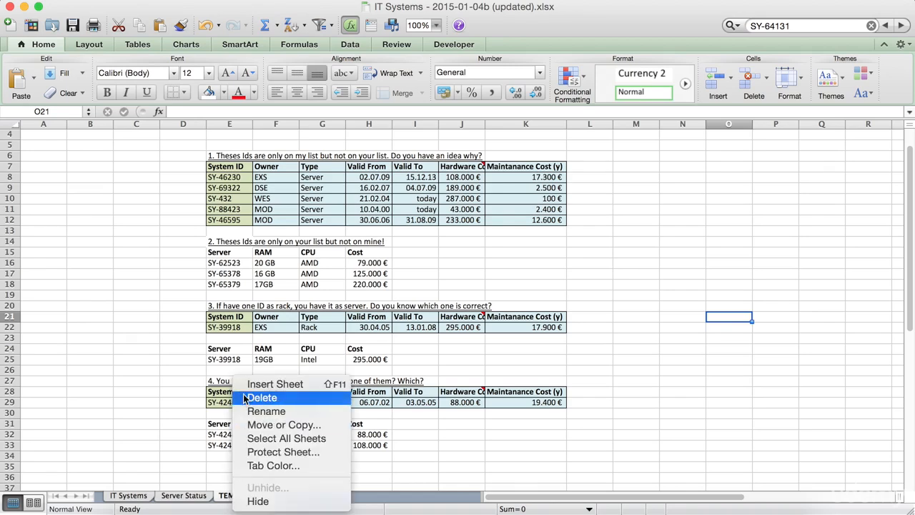
left_click(248, 399)
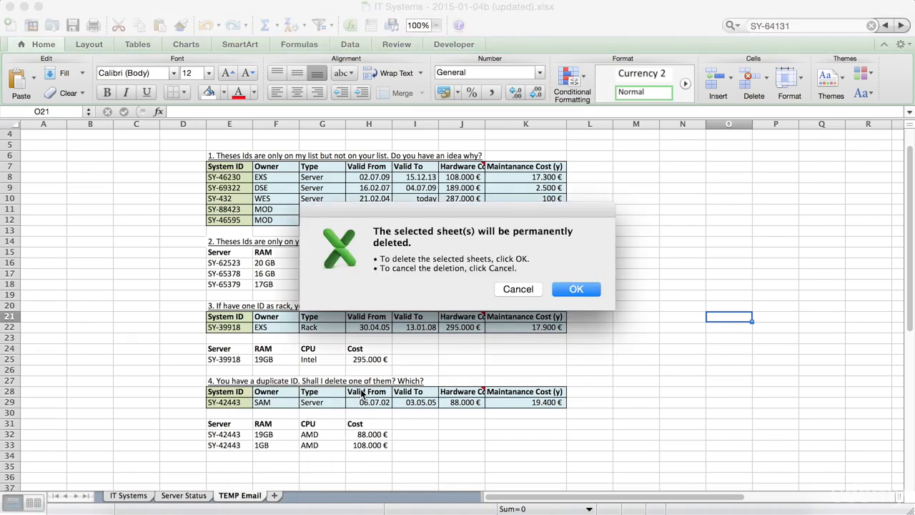
left_click(581, 290)
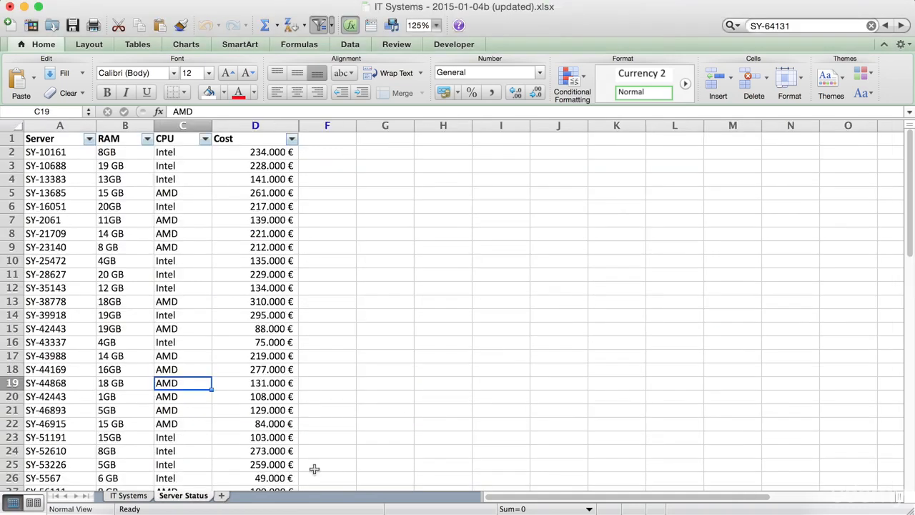
Step: Add a new sheet after Server Status and name it Sums
left_click(222, 496)
double_click(227, 498)
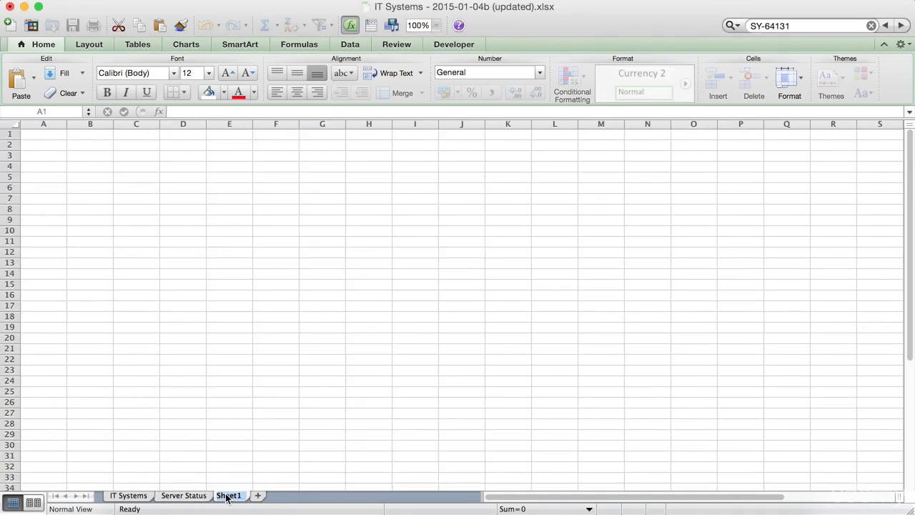
type("SUM")
key("BackSpace")
key("BackSpace")
key("BackSpace")
type("ums")
key("Return")
Step: Enter the row labels Servers in D8 and Racks in D9 of the Sums sheet
left_click(174, 214)
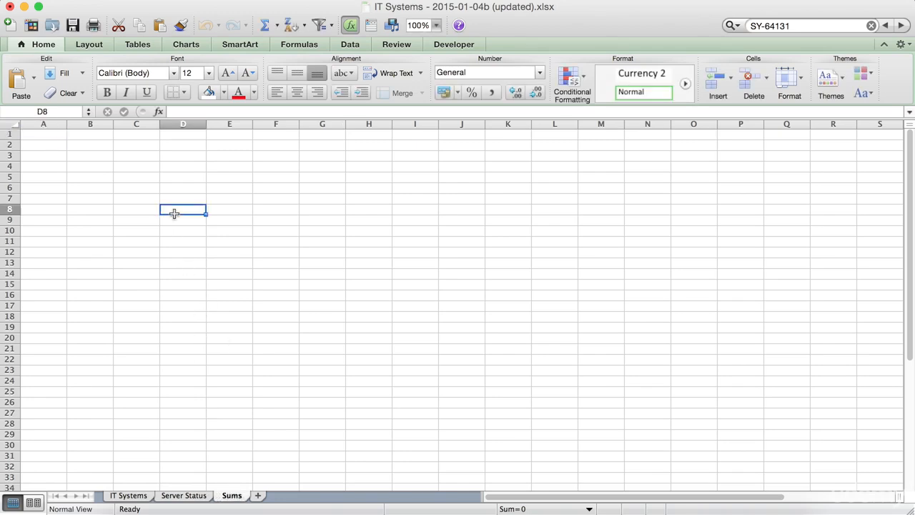
type("S")
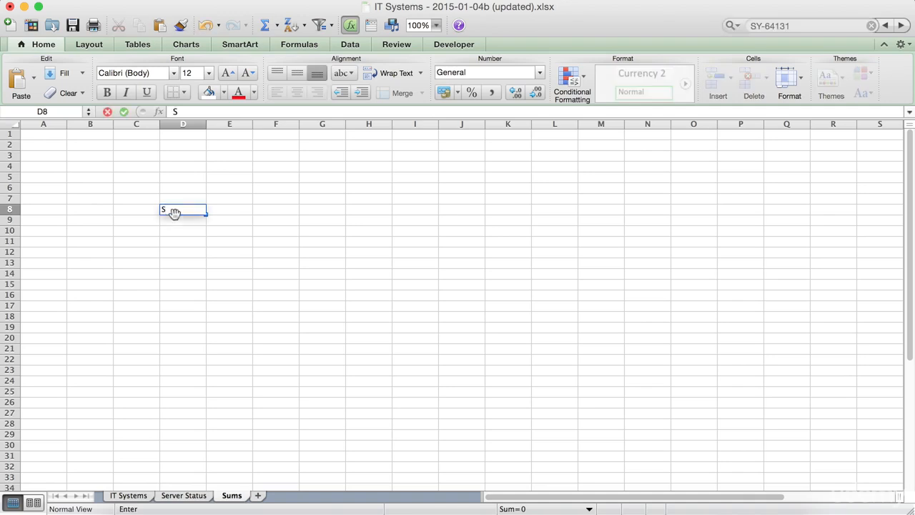
type("ervers")
key("Return")
type("Racks")
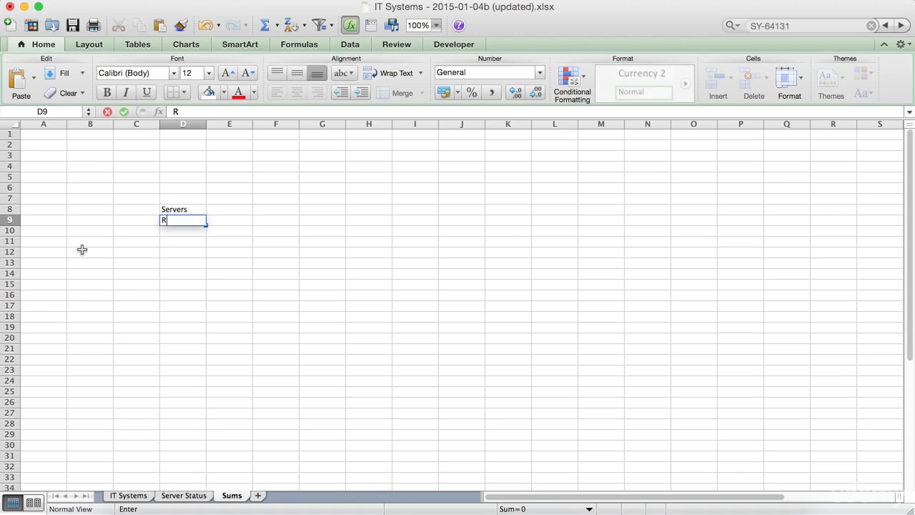
key("Return")
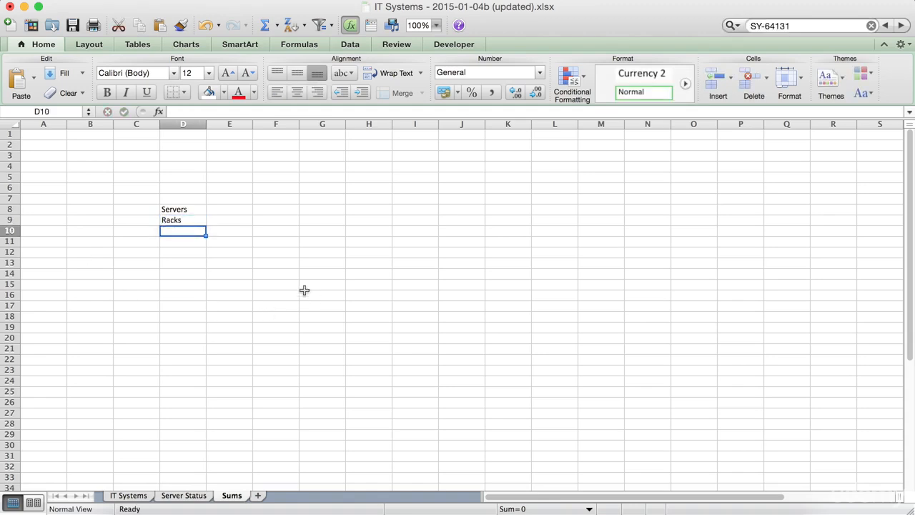
Step: Copy the Hardware Cost (y) and Maintanance Cost (y) headers from IT Systems into Sums E7:F7 without their formatting, and fit both columns to the text
left_click(124, 493)
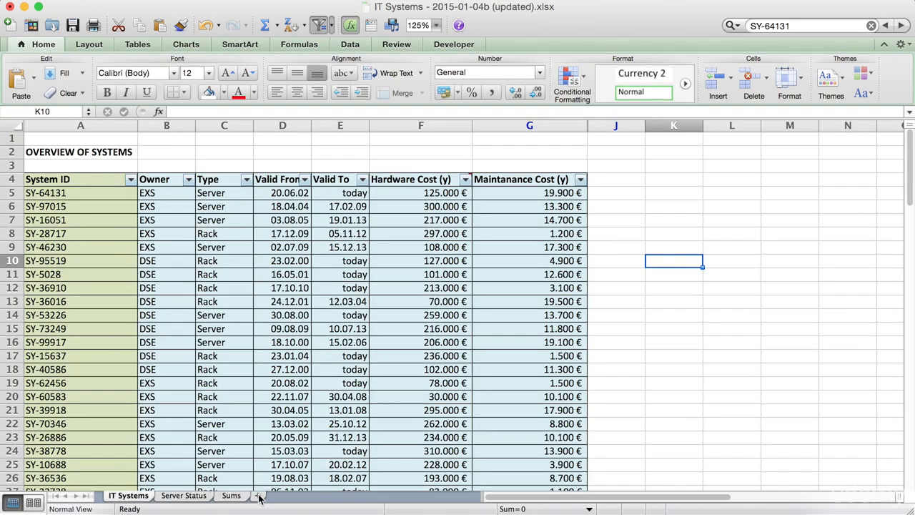
left_click(231, 494)
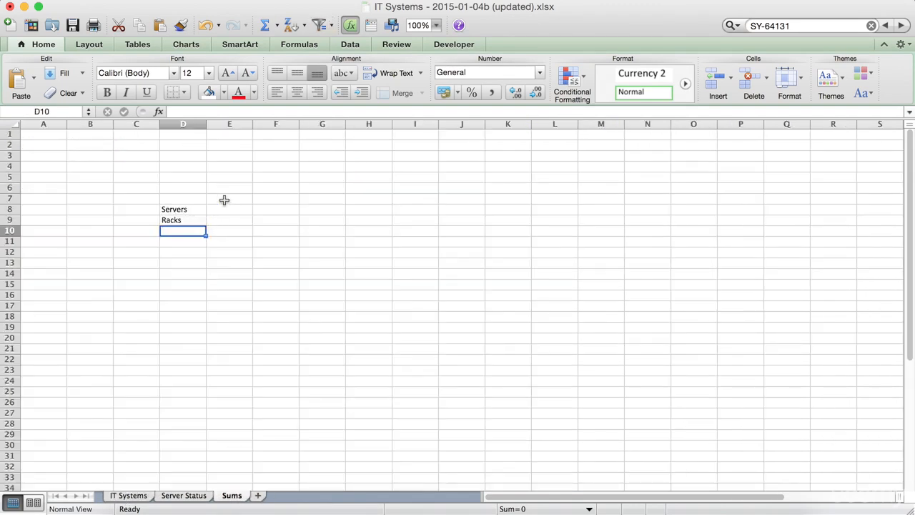
left_click(225, 200)
left_click(129, 494)
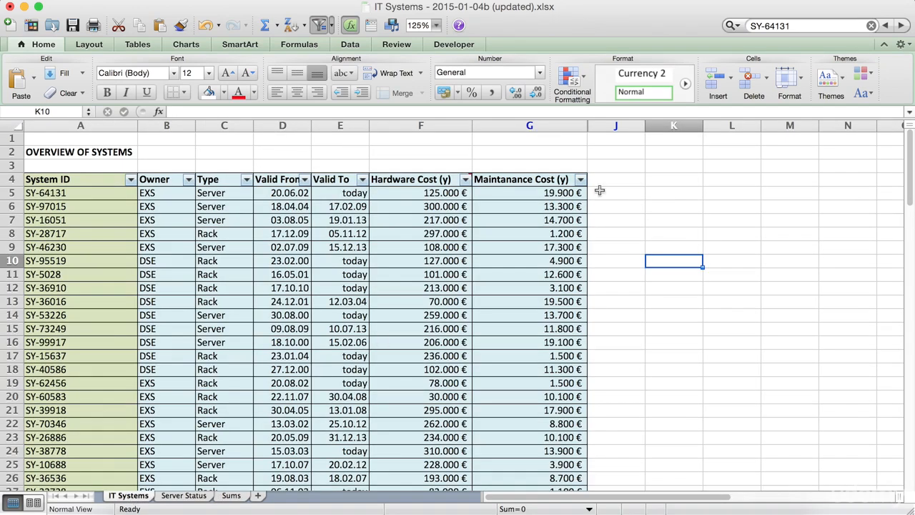
left_click_drag(422, 185, 500, 180)
key("cmd+c")
left_click(183, 496)
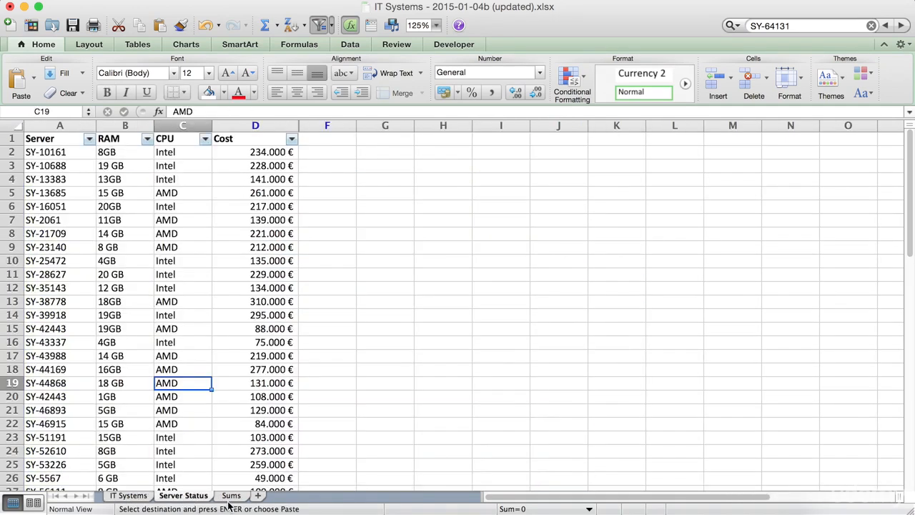
left_click(231, 496)
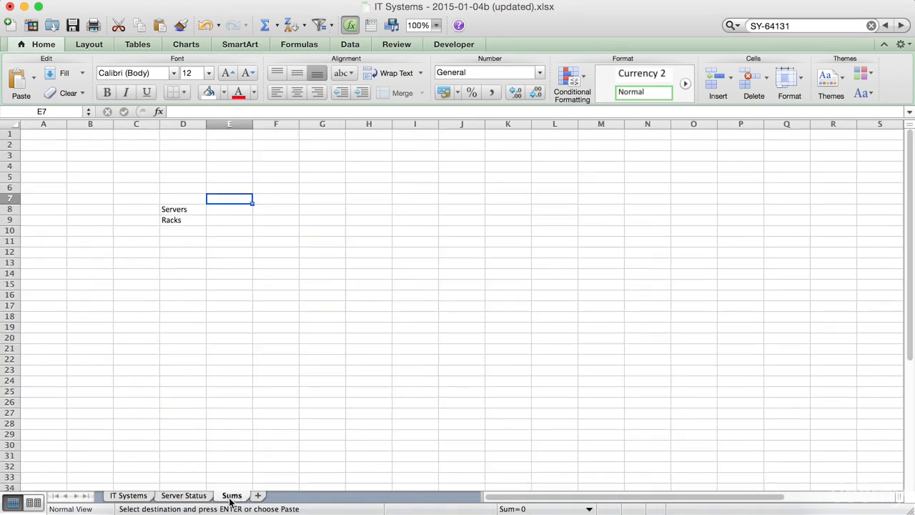
left_click(33, 77)
left_click(51, 136)
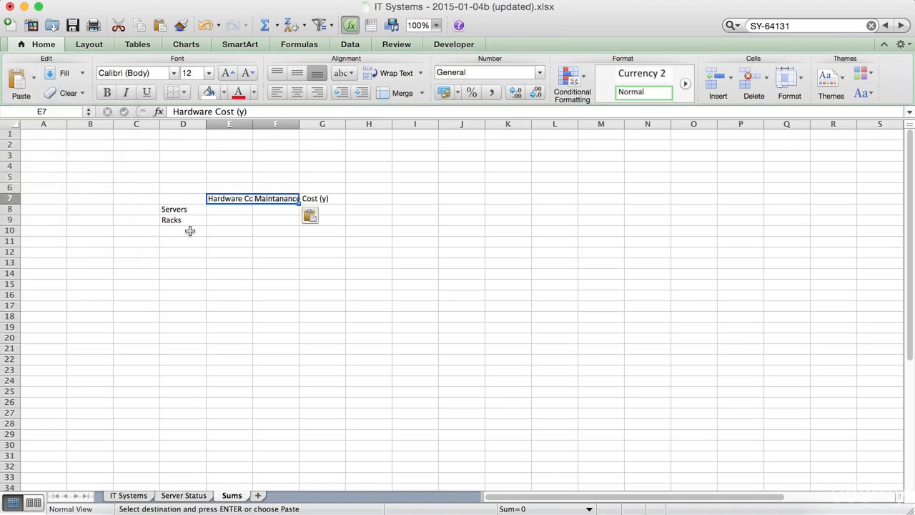
left_click_drag(252, 124, 322, 123)
double_click(322, 123)
Step: Make the row labels in D8:D9 and the column headers in E7:F7 bold
left_click_drag(181, 209, 182, 220)
left_click(107, 92)
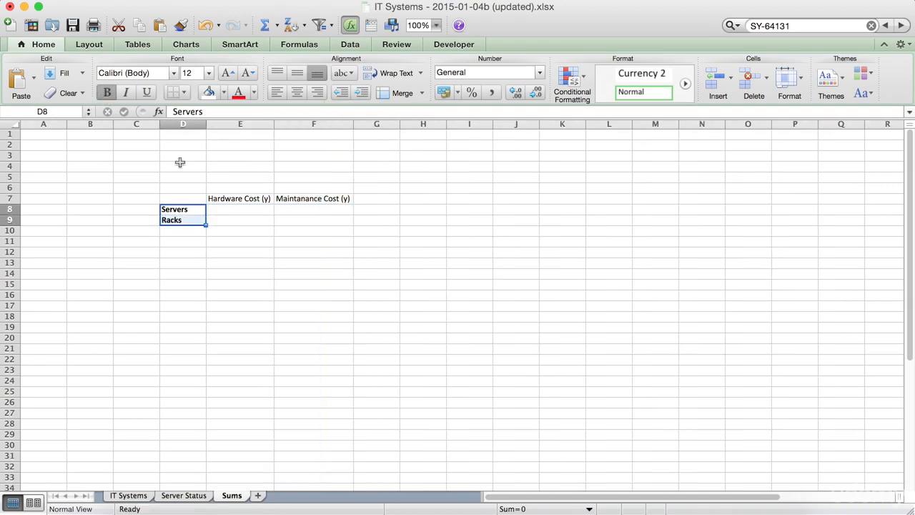
left_click_drag(225, 198, 329, 199)
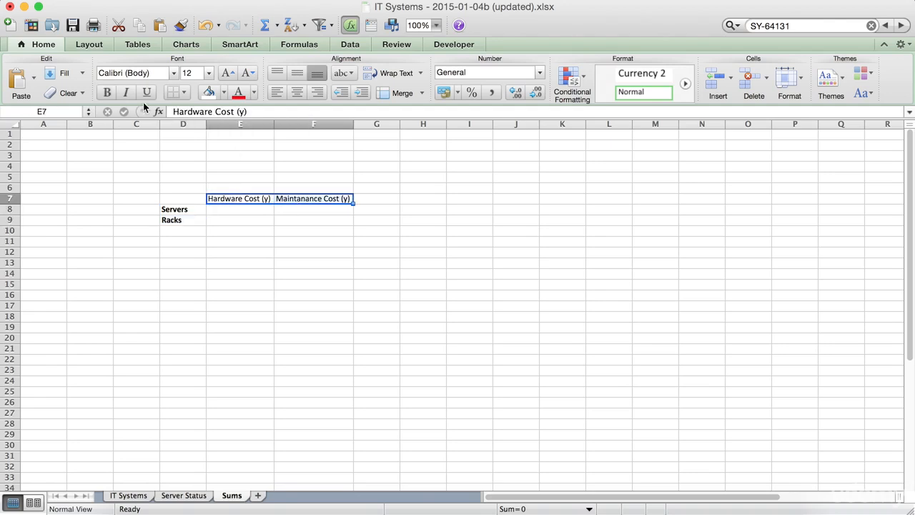
left_click(109, 94)
left_click(262, 270)
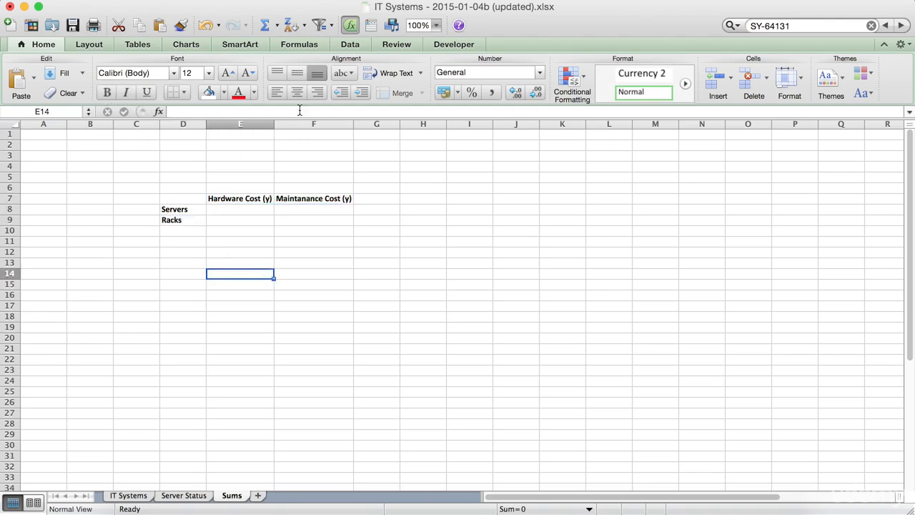
Step: Widen column E slightly and column F to a width of about 18.83
left_click_drag(276, 126, 282, 126)
left_click_drag(357, 126, 366, 125)
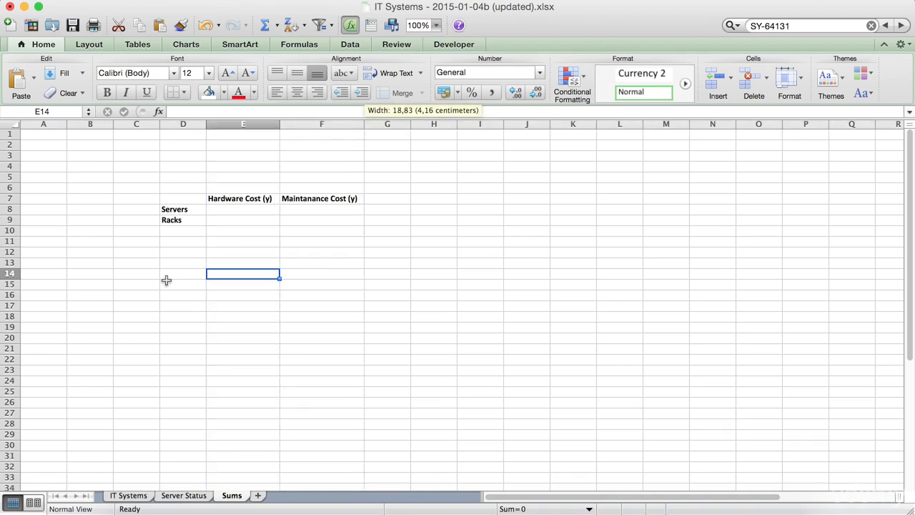
left_click(165, 259)
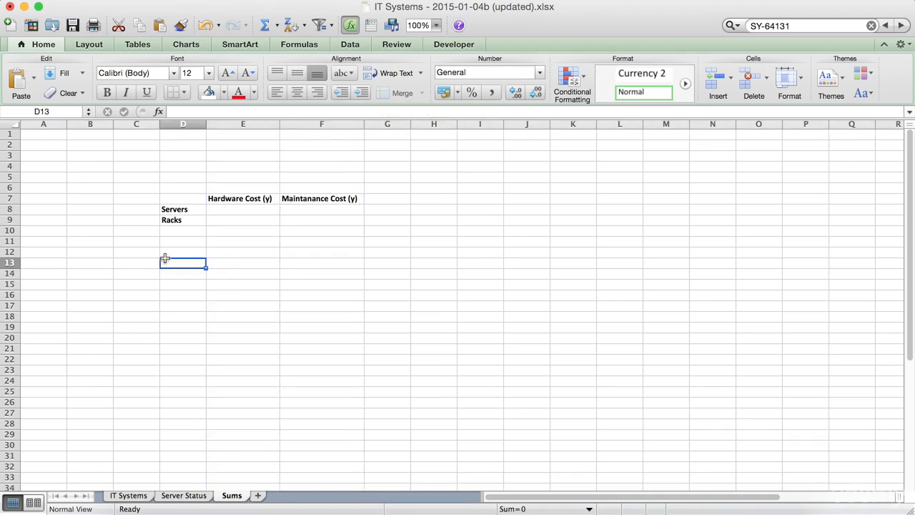
Step: Select E8 on Sums, and filter the Type column of IT Systems to exclude Rack entries
left_click(225, 210)
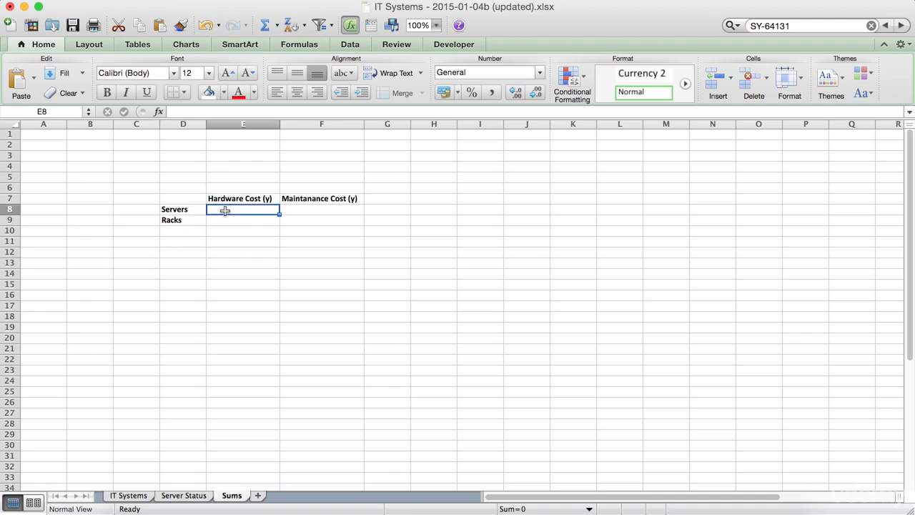
left_click(128, 496)
left_click(397, 195)
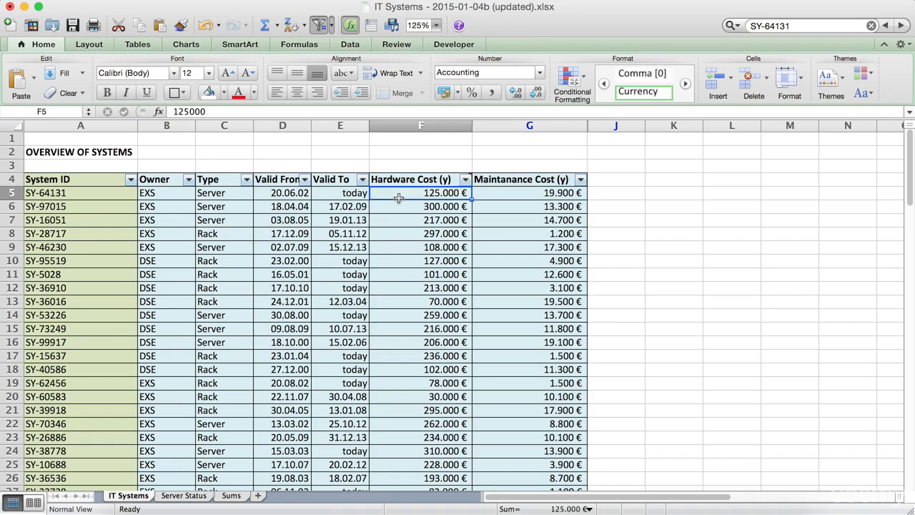
left_click(246, 180)
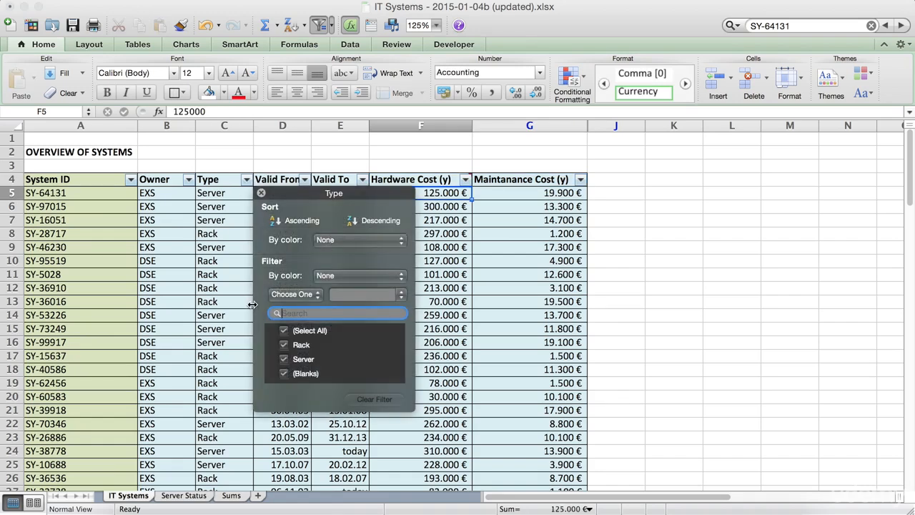
left_click(284, 347)
left_click(222, 369)
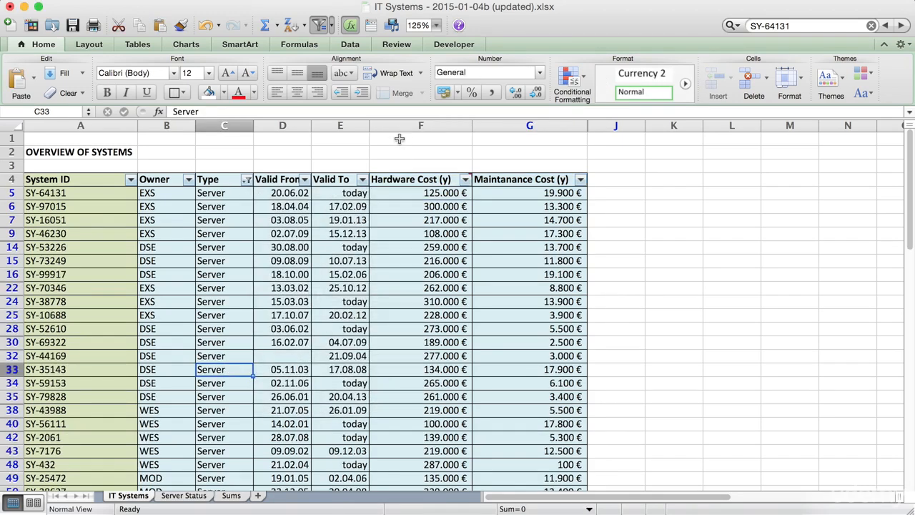
Step: Check the sum of the filtered Hardware Cost (y) values, using both the value range from F5 down and the whole column
left_click_drag(400, 195, 412, 247)
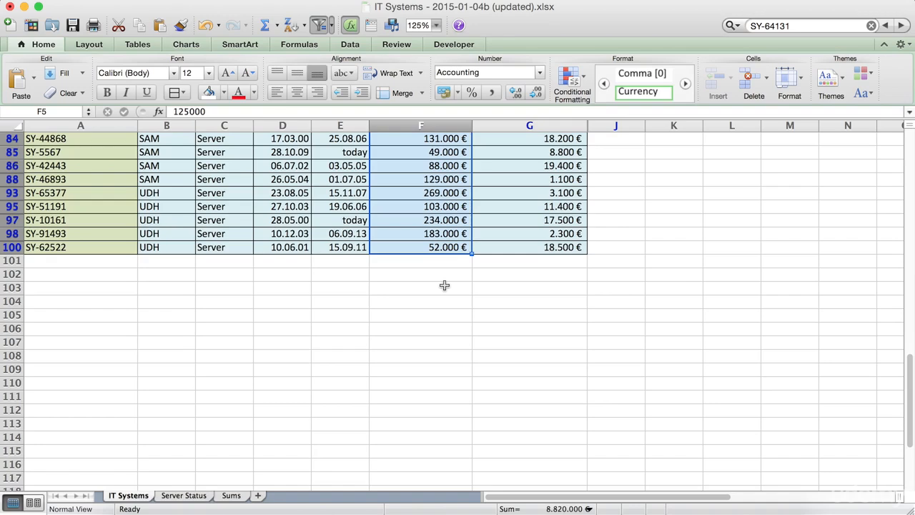
scroll(445, 286, "up", 15)
left_click(422, 151)
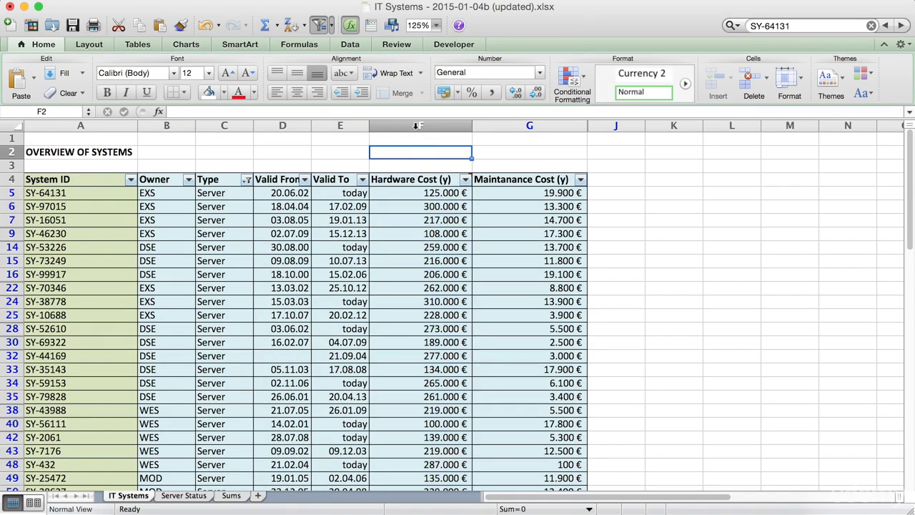
left_click(416, 125)
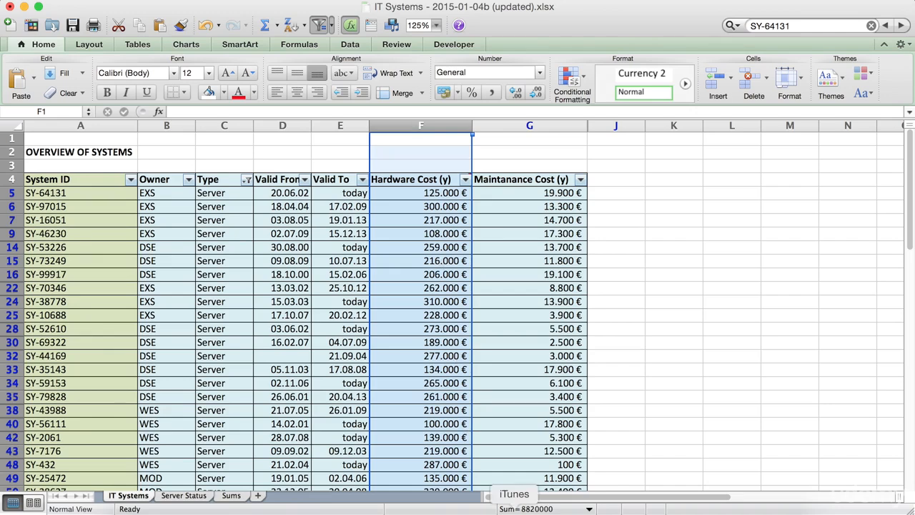
left_click(700, 273)
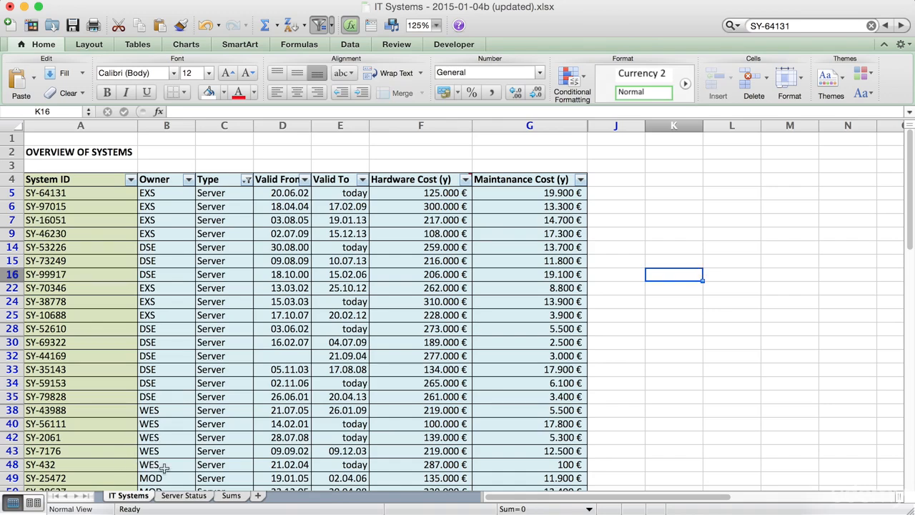
left_click(176, 270)
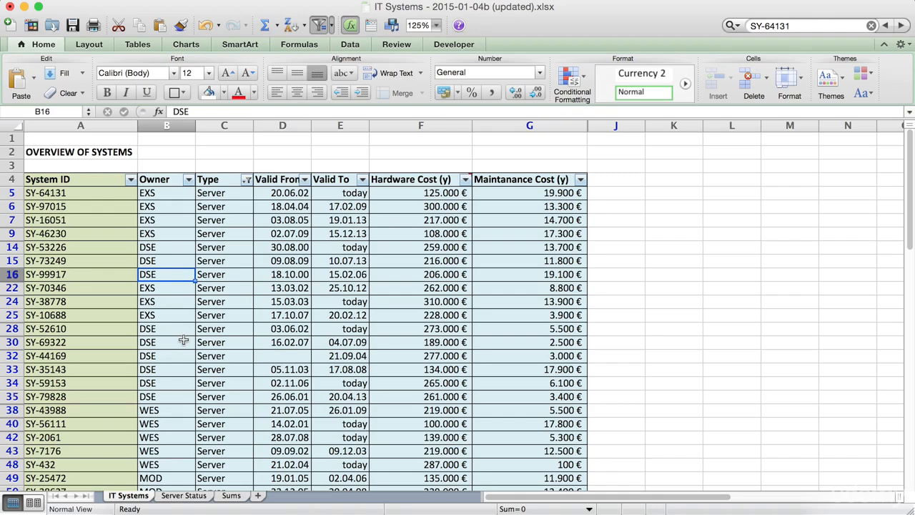
left_click(405, 321)
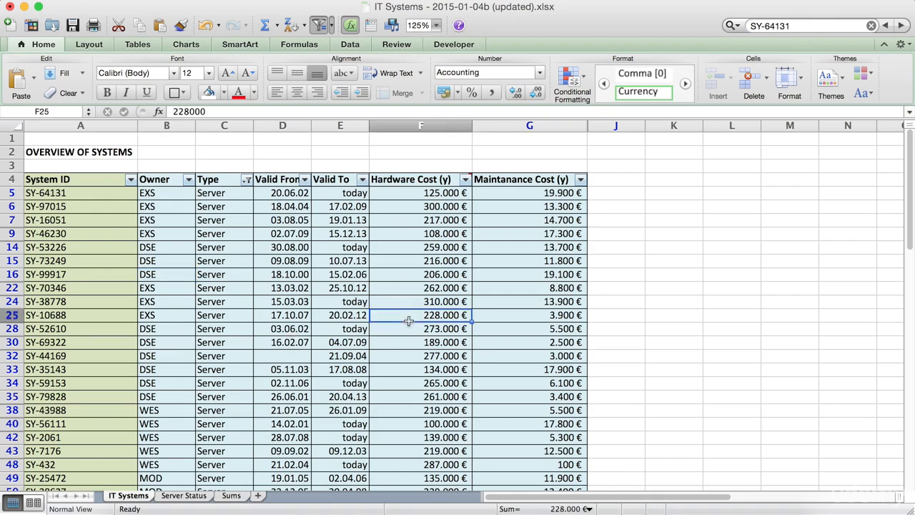
Step: Start a SUMIF formula in E8 on the Sums sheet with column A of IT Systems (A:A) as its range
left_click(230, 496)
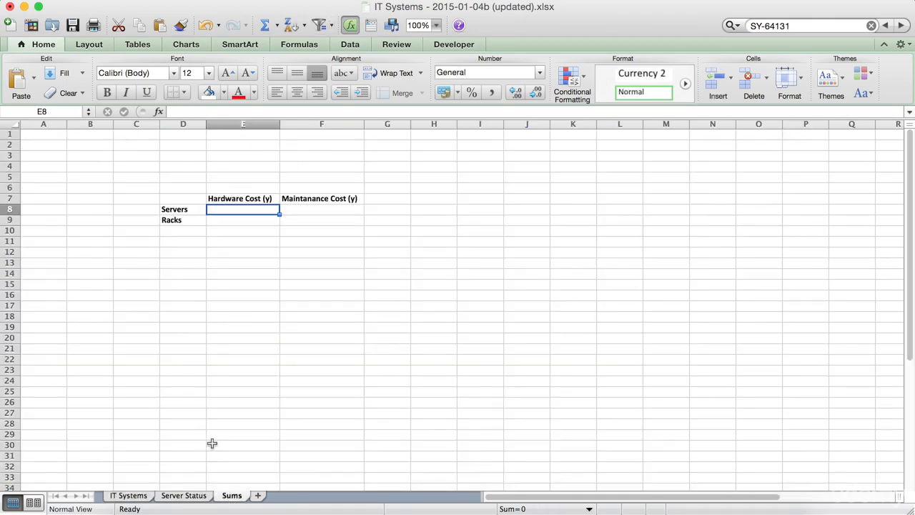
type("=")
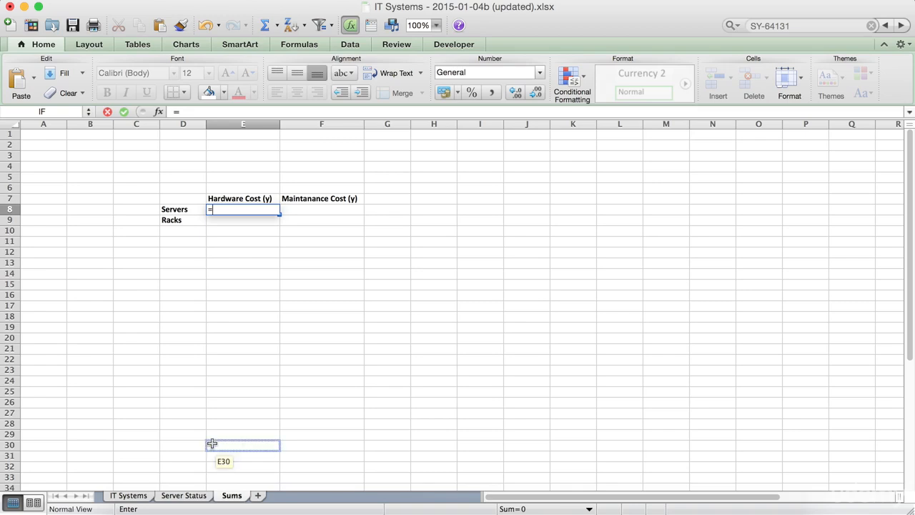
type("SUM")
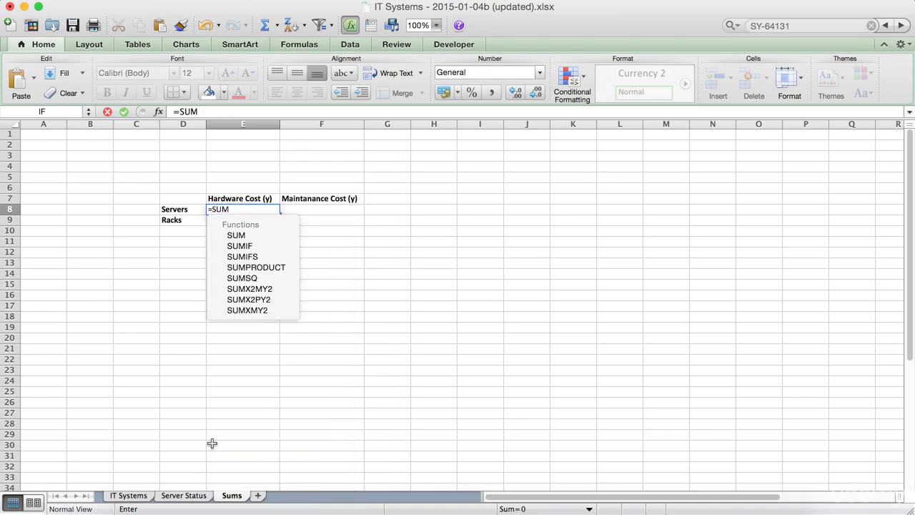
type("IF")
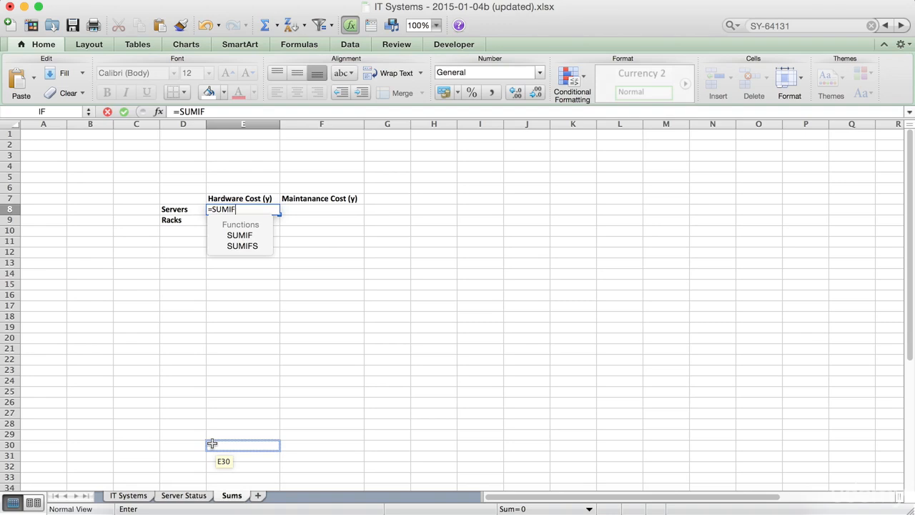
type("(")
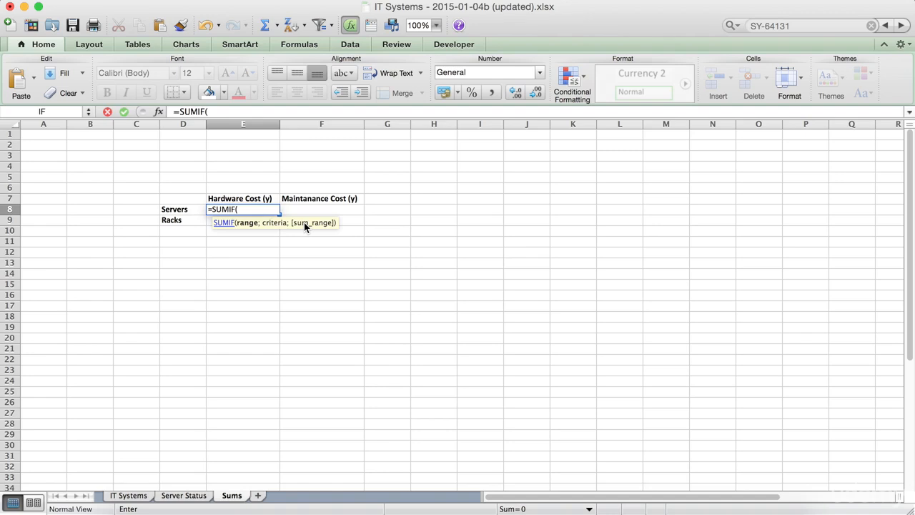
left_click(129, 495)
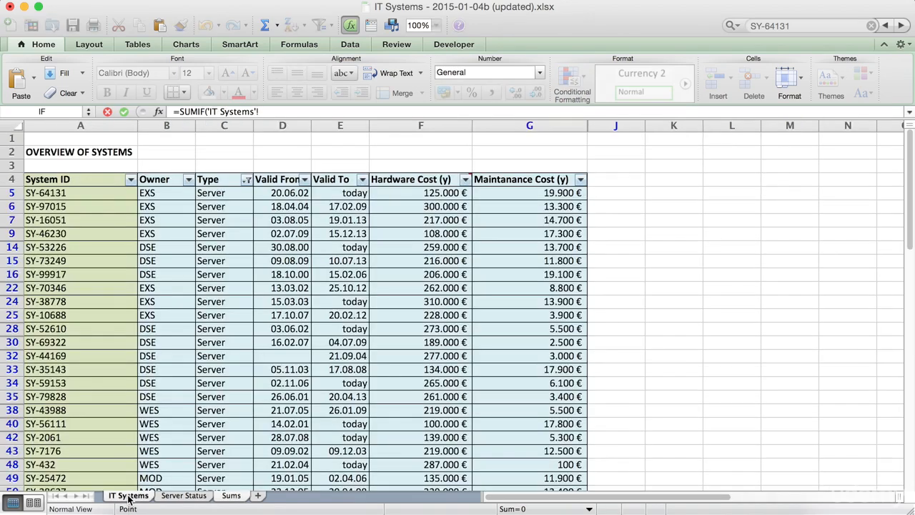
left_click(96, 126)
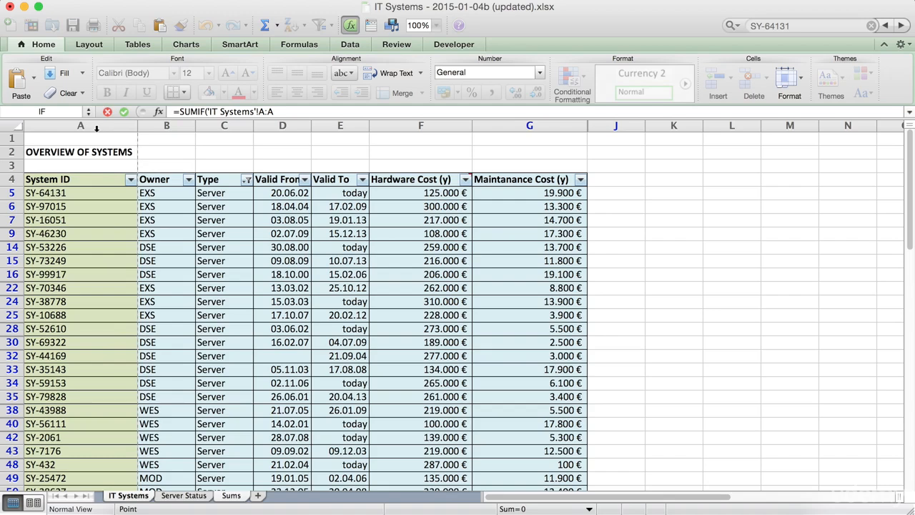
left_click(292, 111)
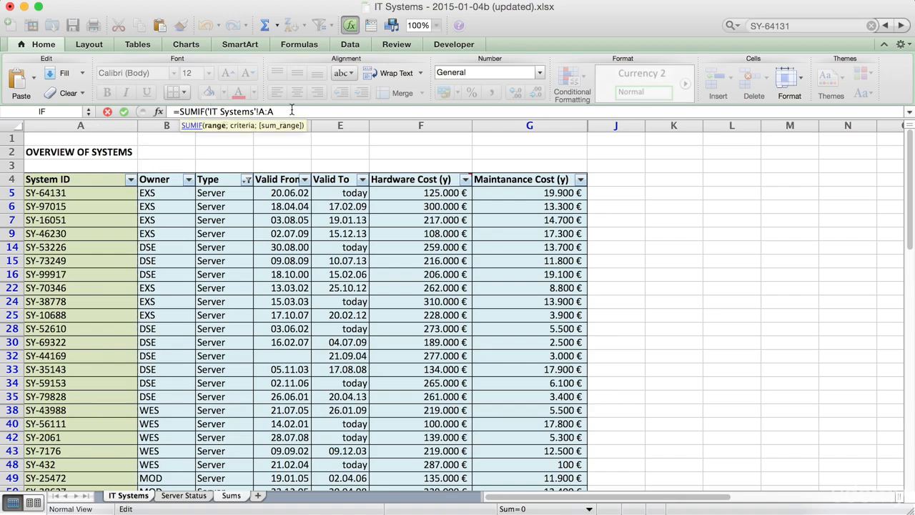
type(";")
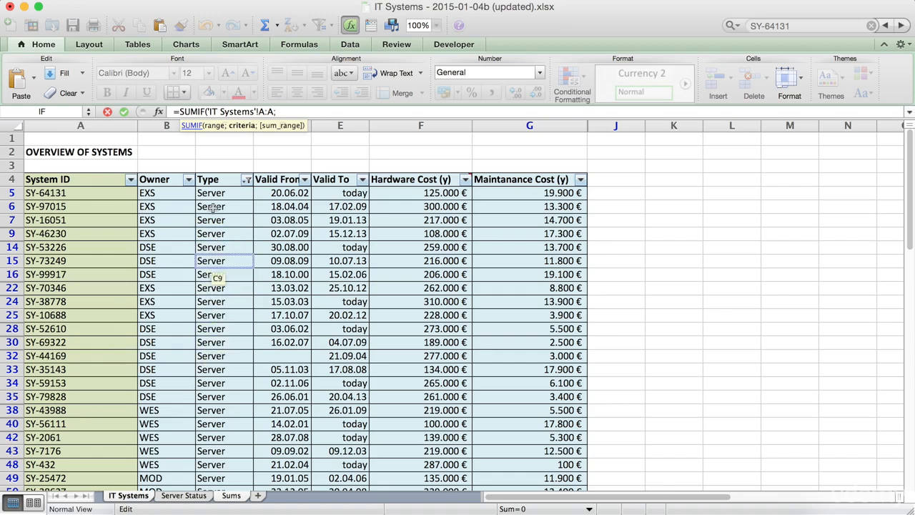
Step: Change the range argument of the SUMIF formula to the Type column of IT Systems (C:C)
key("BackSpace")
key("BackSpace")
key("BackSpace")
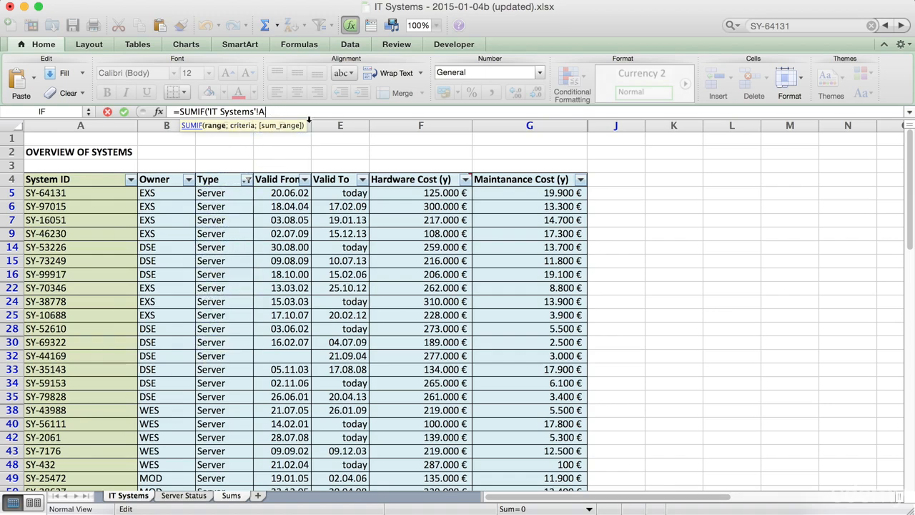
type("C:C")
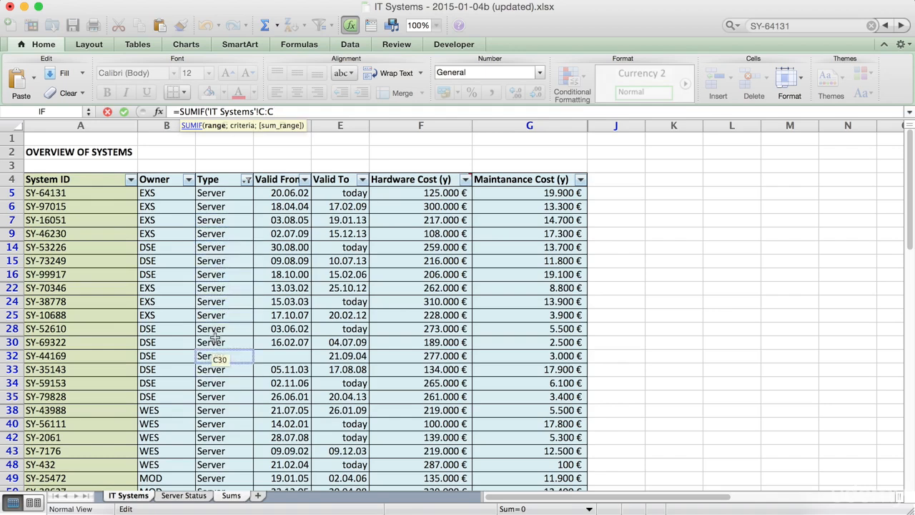
type(";")
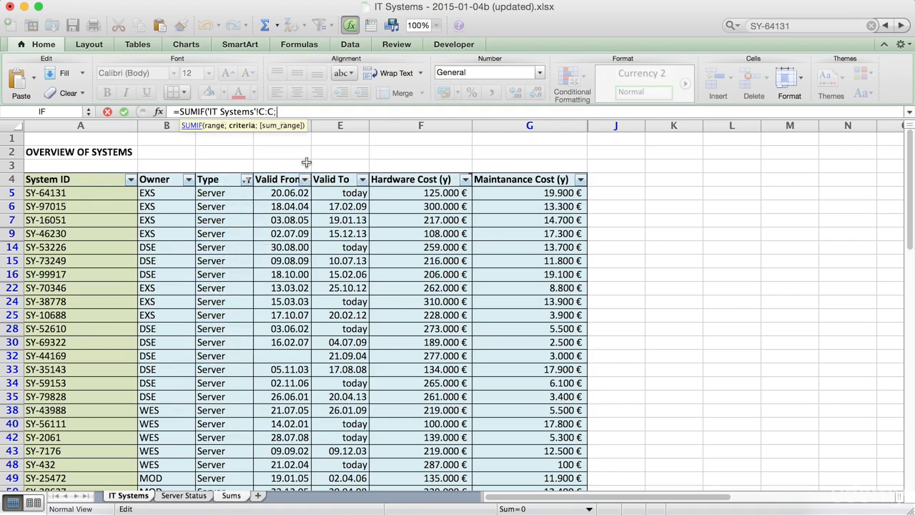
Step: Complete the SUMIF formula with Sums!D8 as the criteria and column F of IT Systems (F:F) as the sum range
left_click(227, 497)
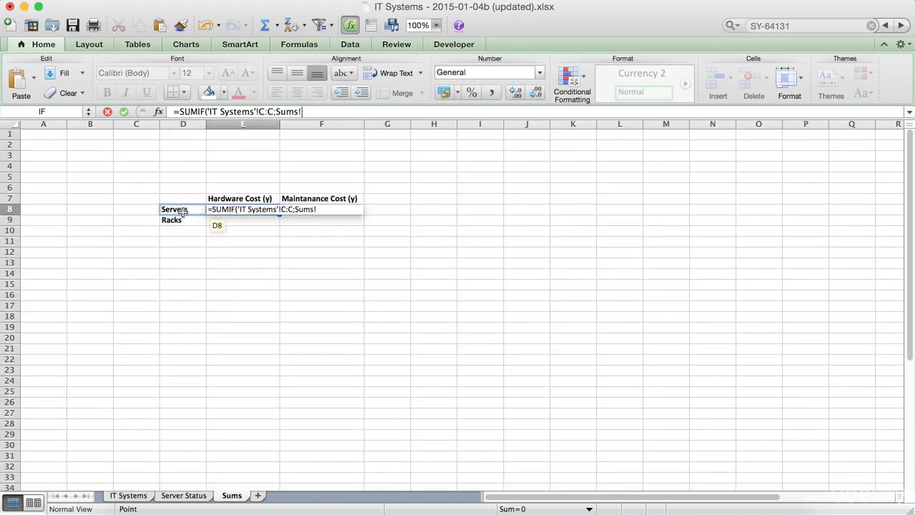
left_click(183, 211)
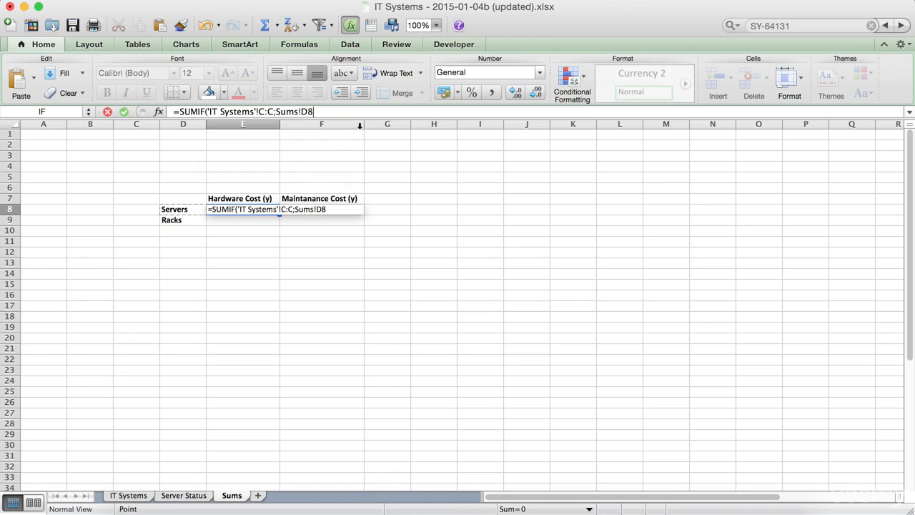
type(";")
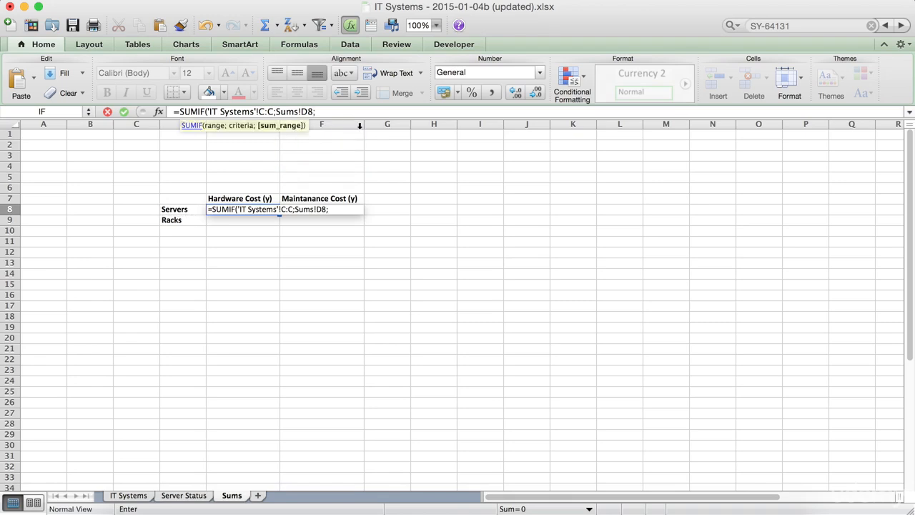
left_click(128, 495)
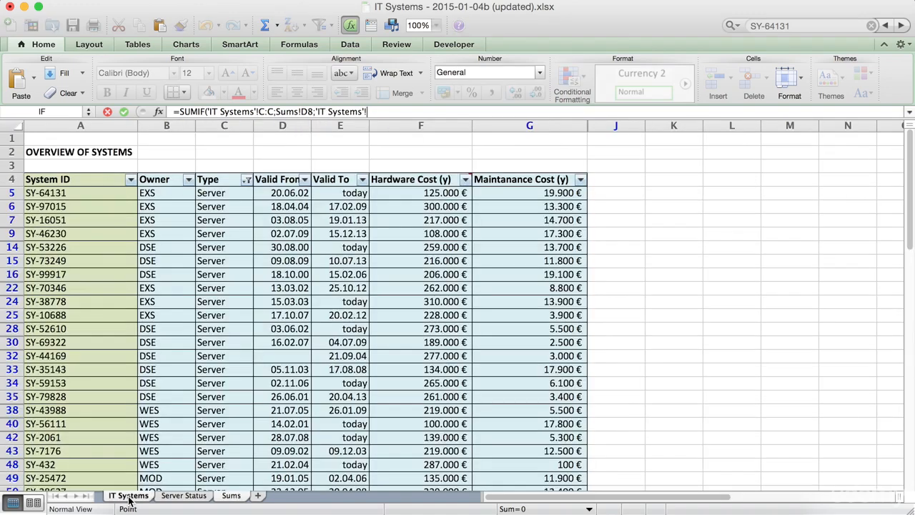
left_click(410, 126)
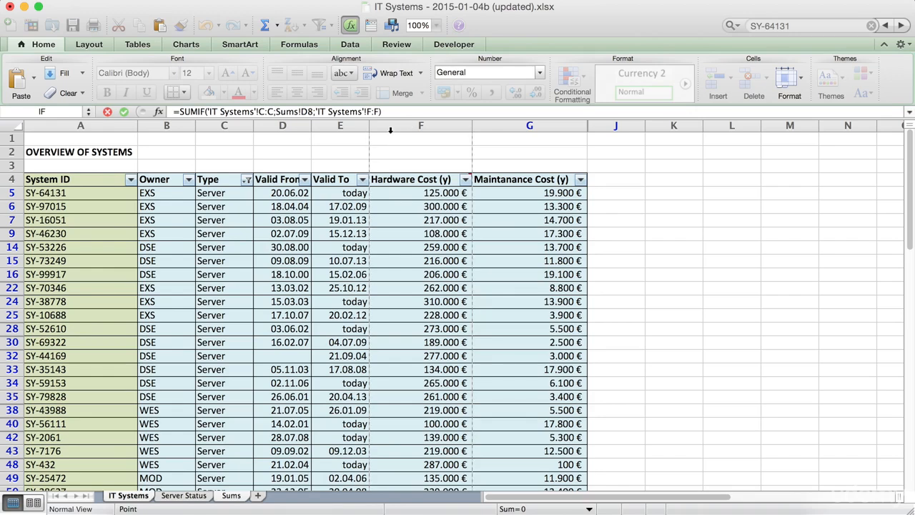
type(")")
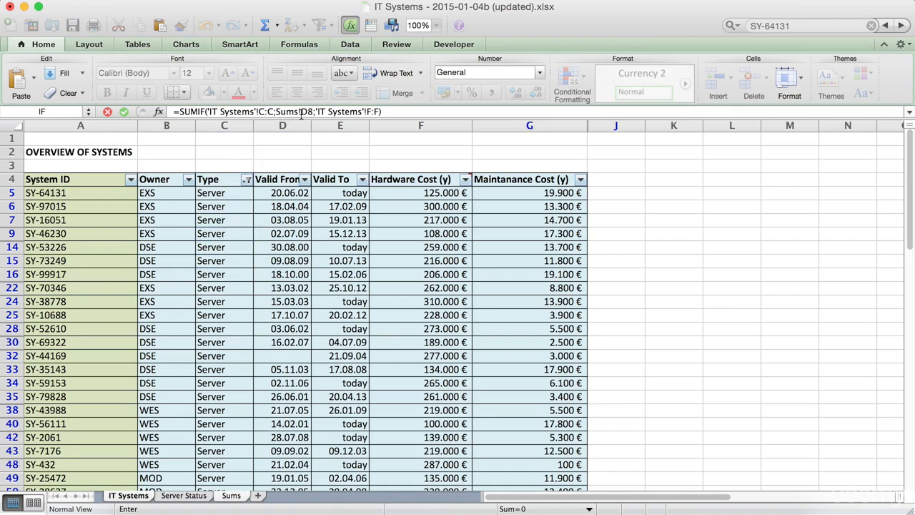
key("Return")
Step: Check the E8 result on Sums, and examine the Type and Hardware Cost (y) columns of IT Systems that the formula uses
left_click(166, 501)
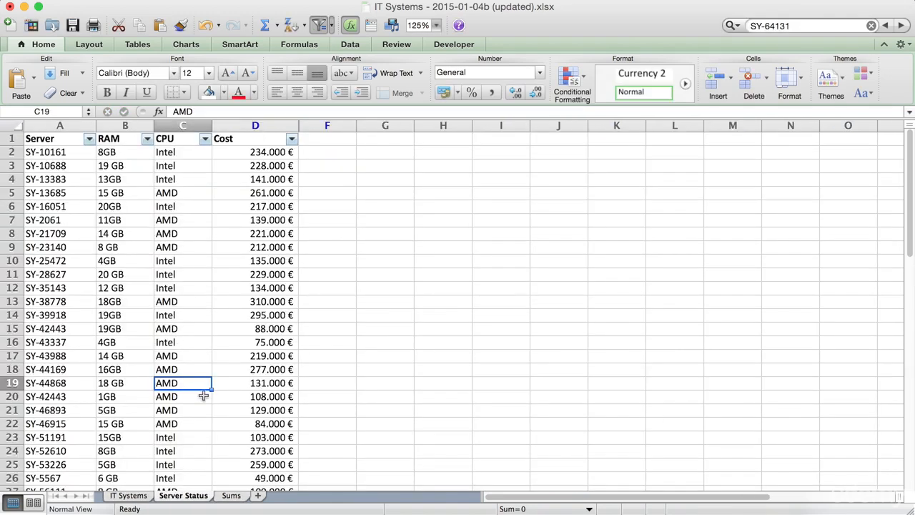
left_click(223, 499)
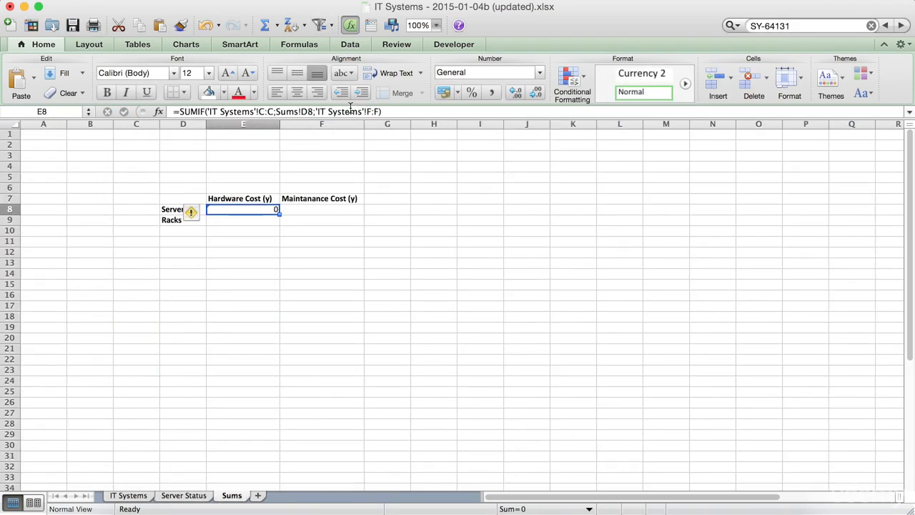
left_click(140, 496)
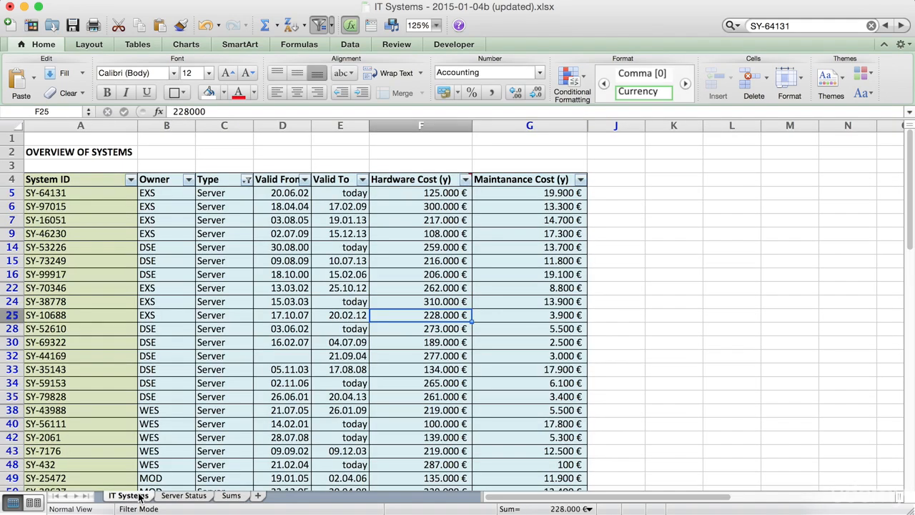
left_click(225, 125)
left_click(419, 125)
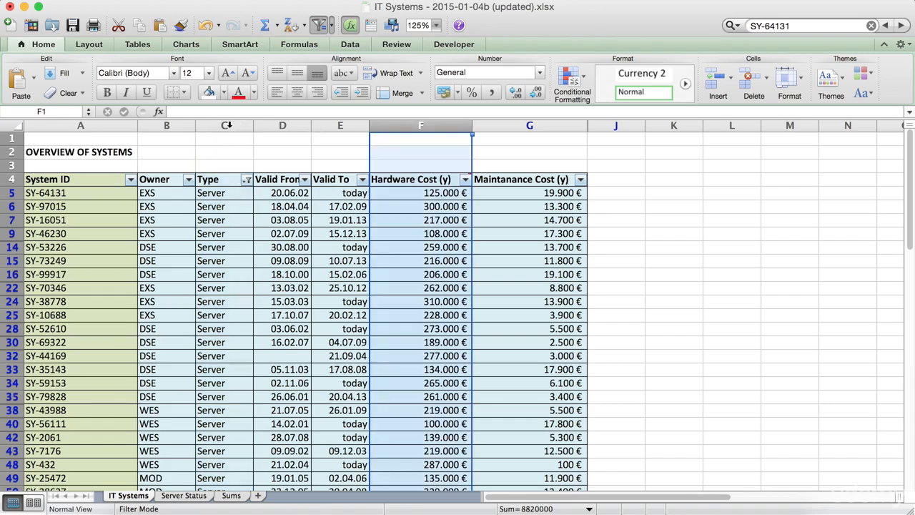
left_click(238, 222)
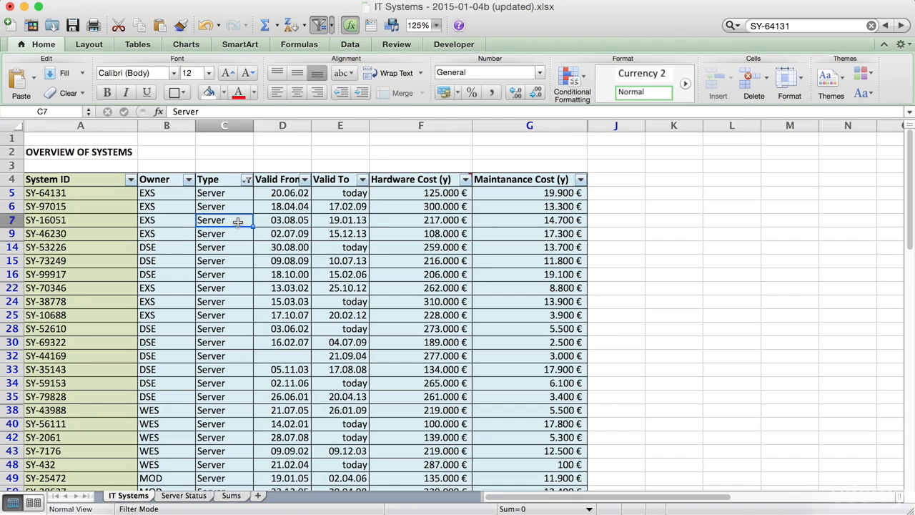
left_click_drag(232, 195, 232, 355)
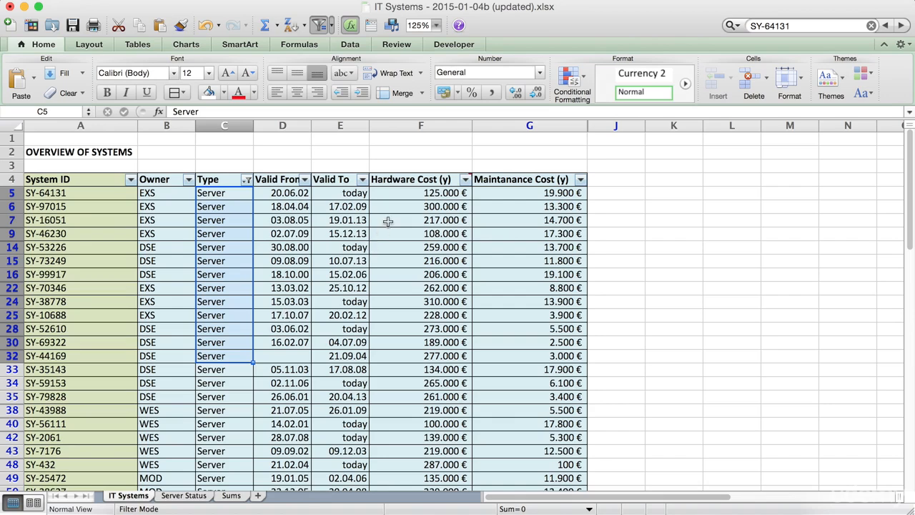
left_click_drag(396, 195, 388, 357)
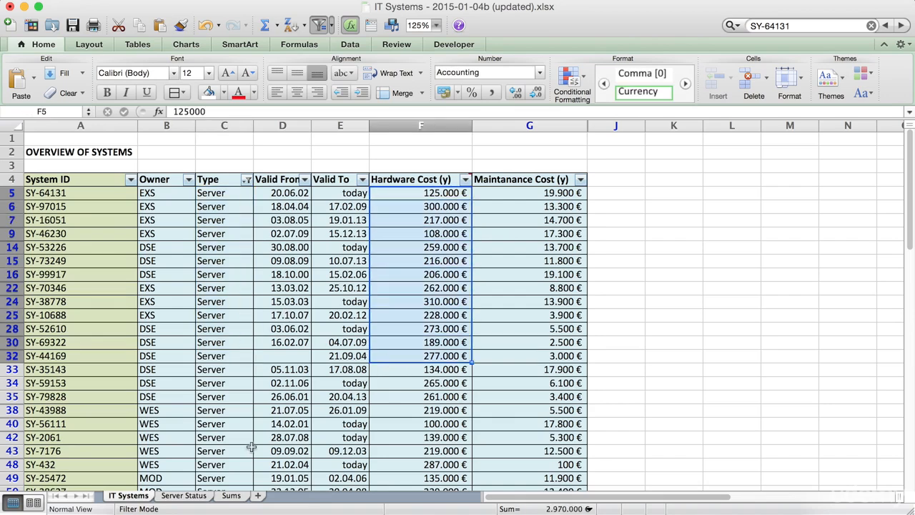
Step: Change the row label in D8 on Sums to Server so it matches the Type entries, and select E8
left_click(231, 497)
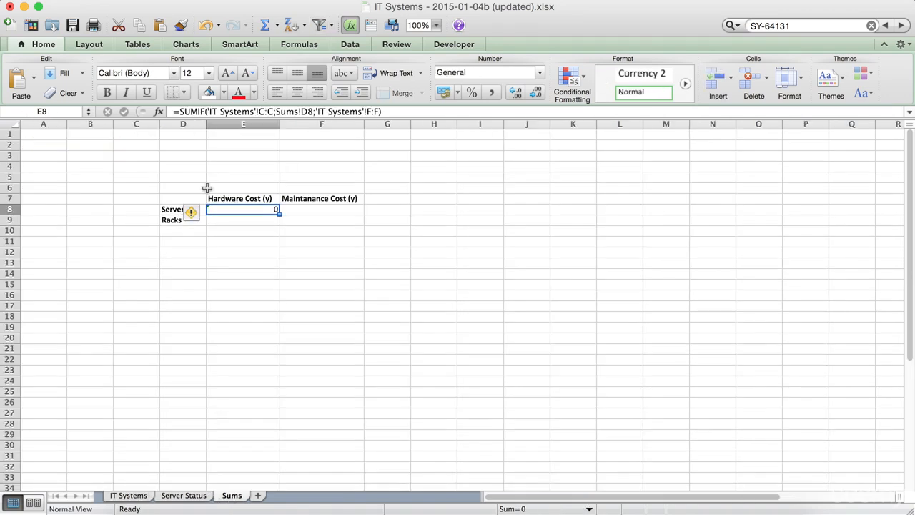
left_click(233, 319)
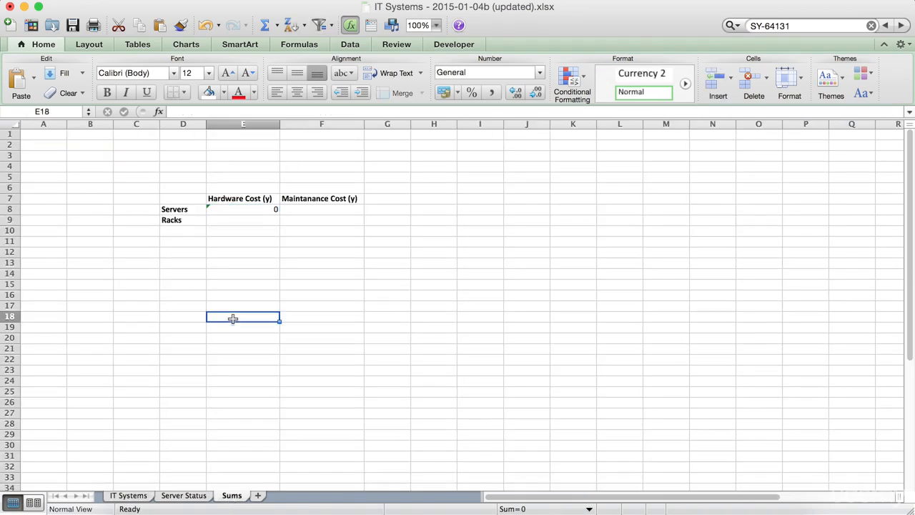
left_click(174, 209)
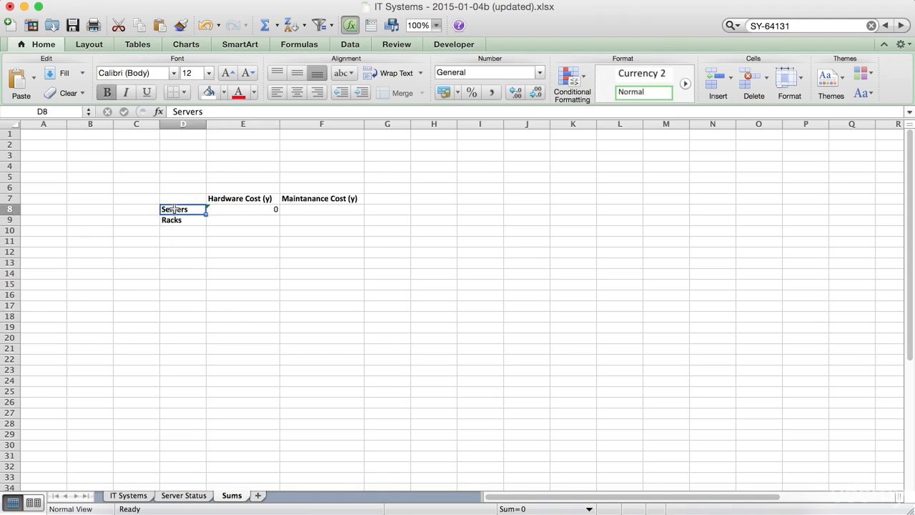
left_click(219, 112)
key("BackSpace")
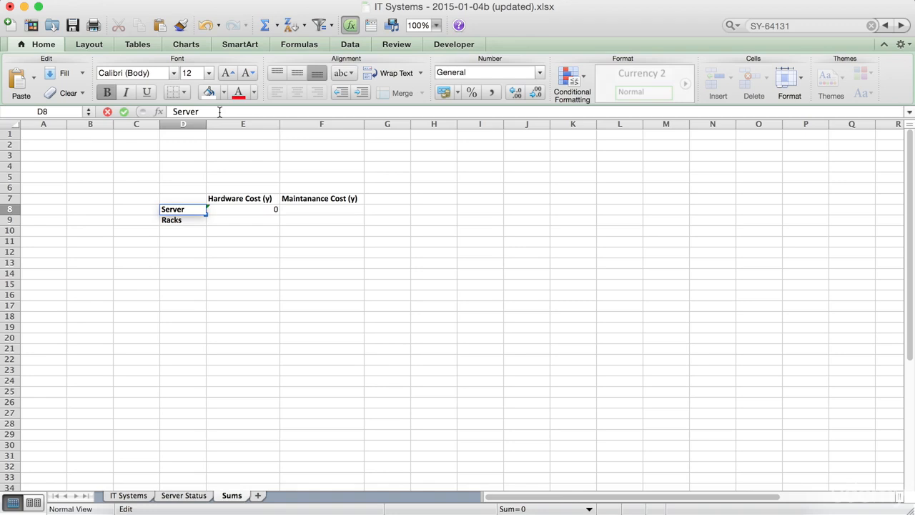
key("Return")
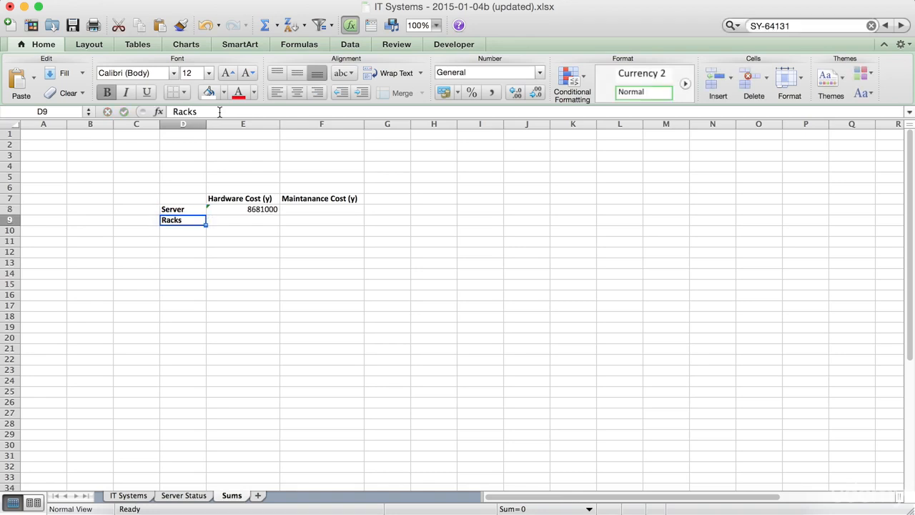
left_click(234, 210)
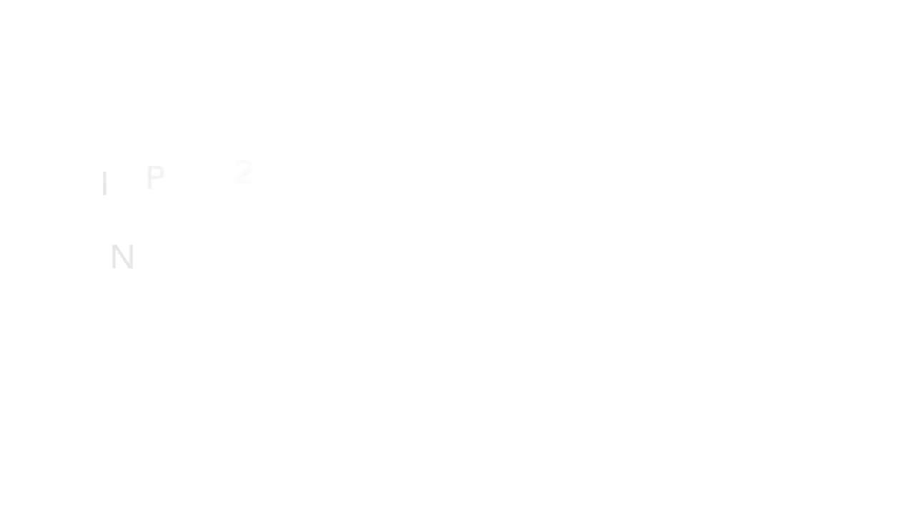